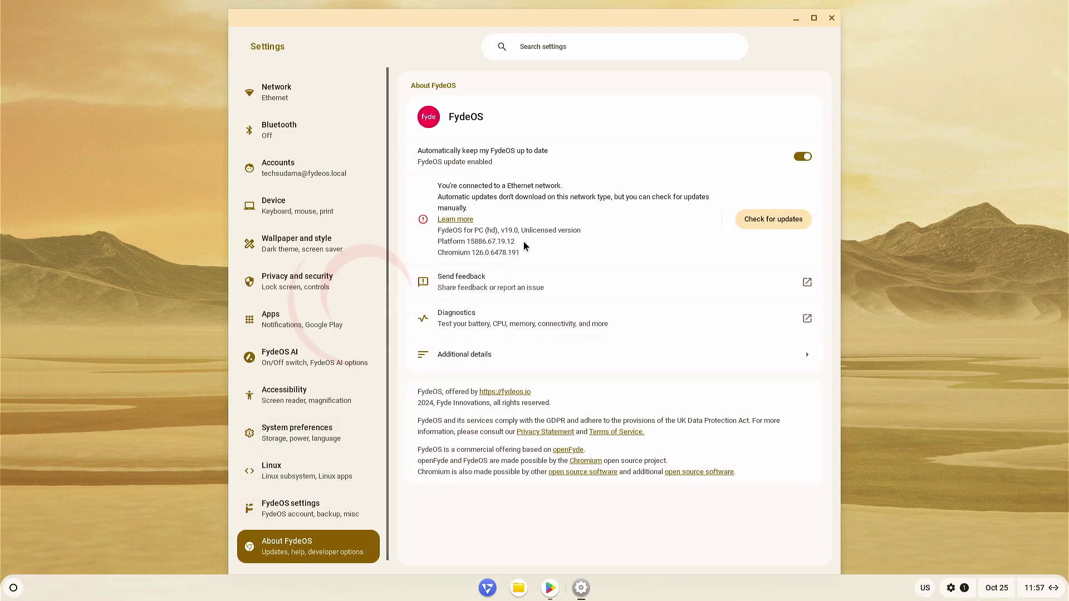
Close Settings, launch Google Play, and scroll the Apps page past Popular and Featured apps.
key("ctrl+w")
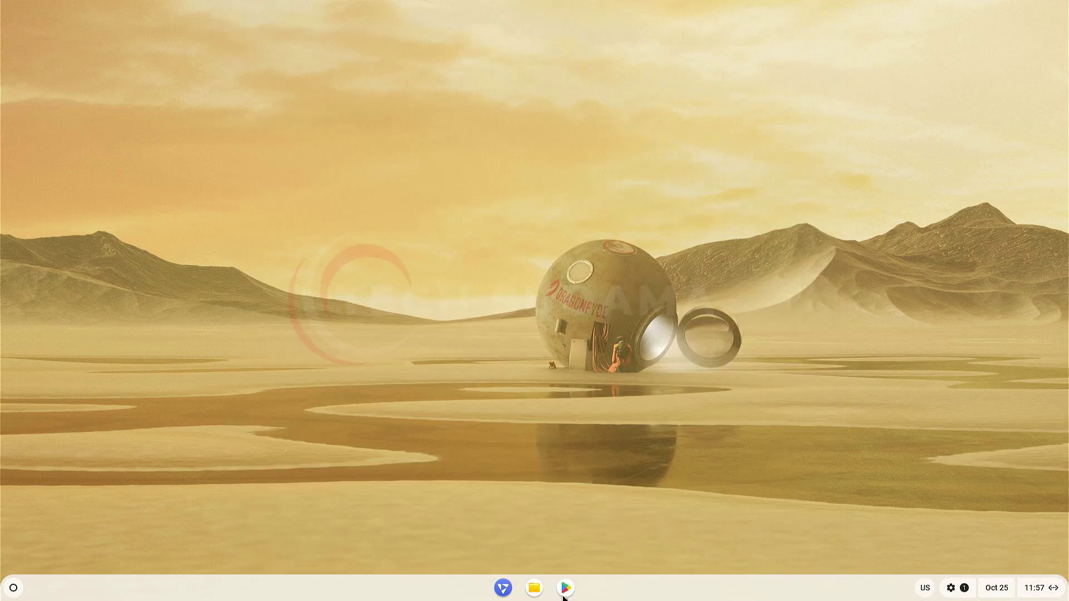
left_click(564, 589)
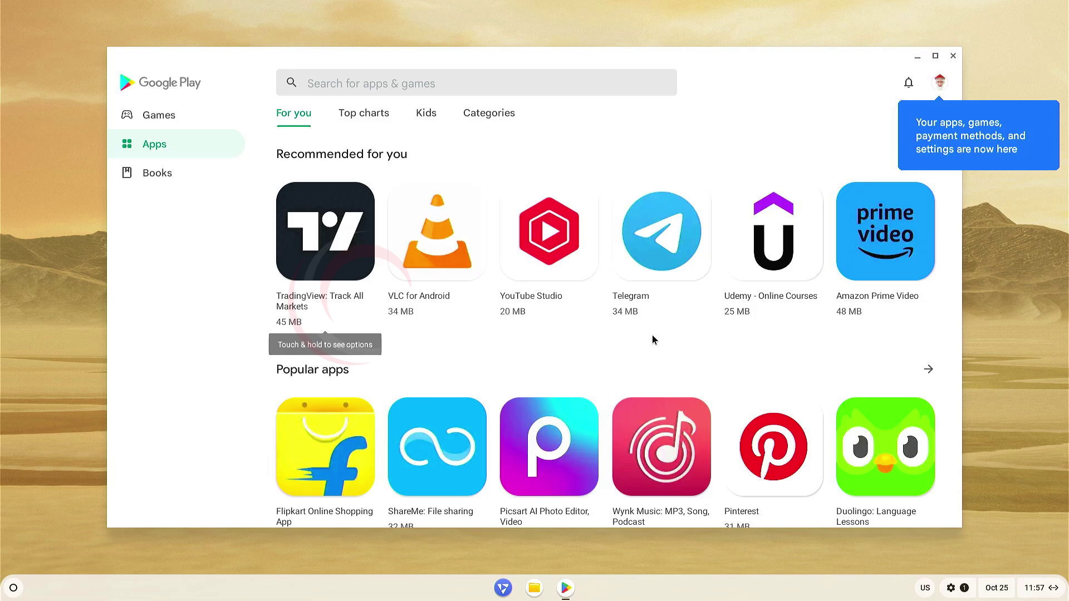
scroll(694, 326, "down", 2)
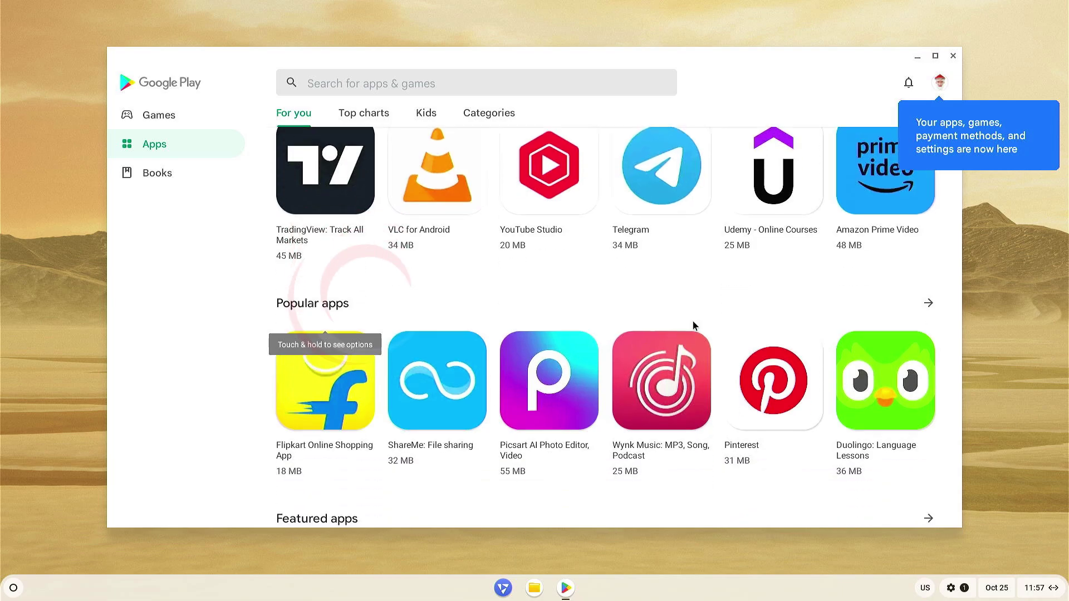
scroll(693, 325, "down", 2)
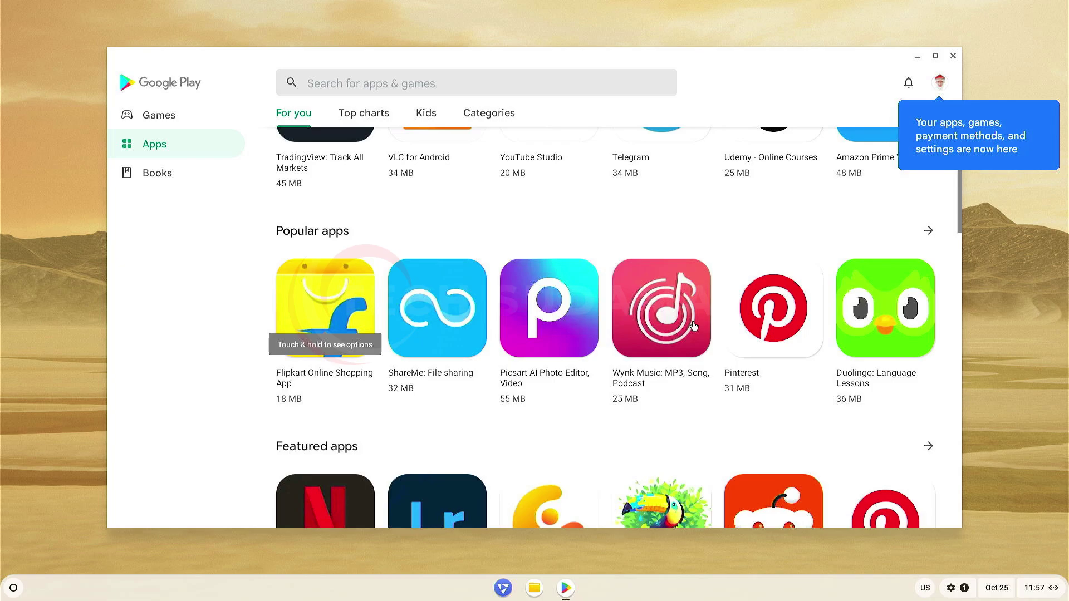
scroll(695, 327, "down", 2)
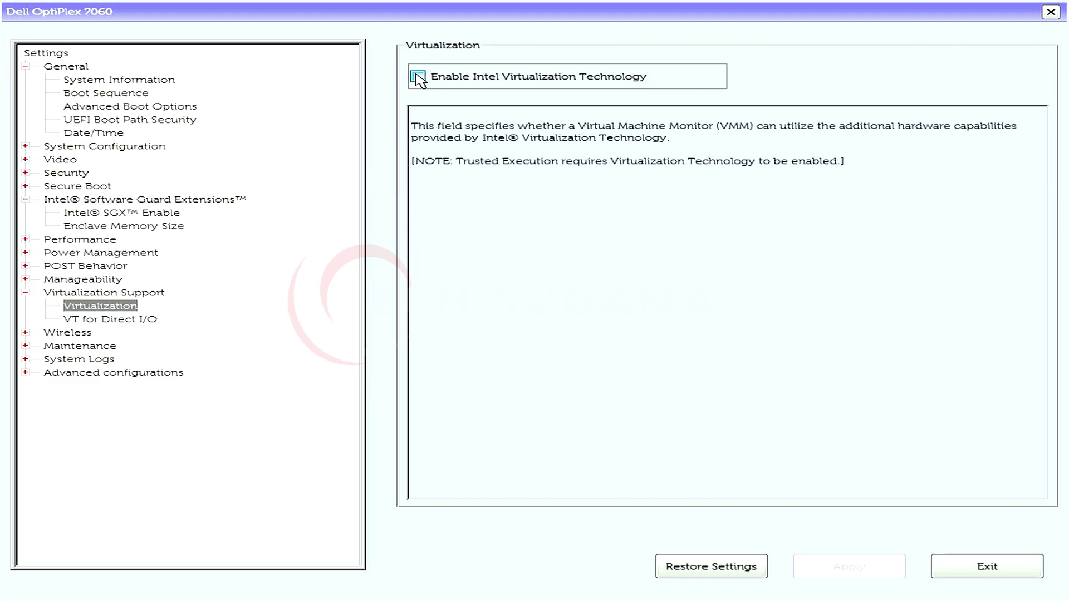
Tick Enable Intel Virtualization Technology in BIOS Setup and apply the change.
left_click(418, 76)
left_click(841, 568)
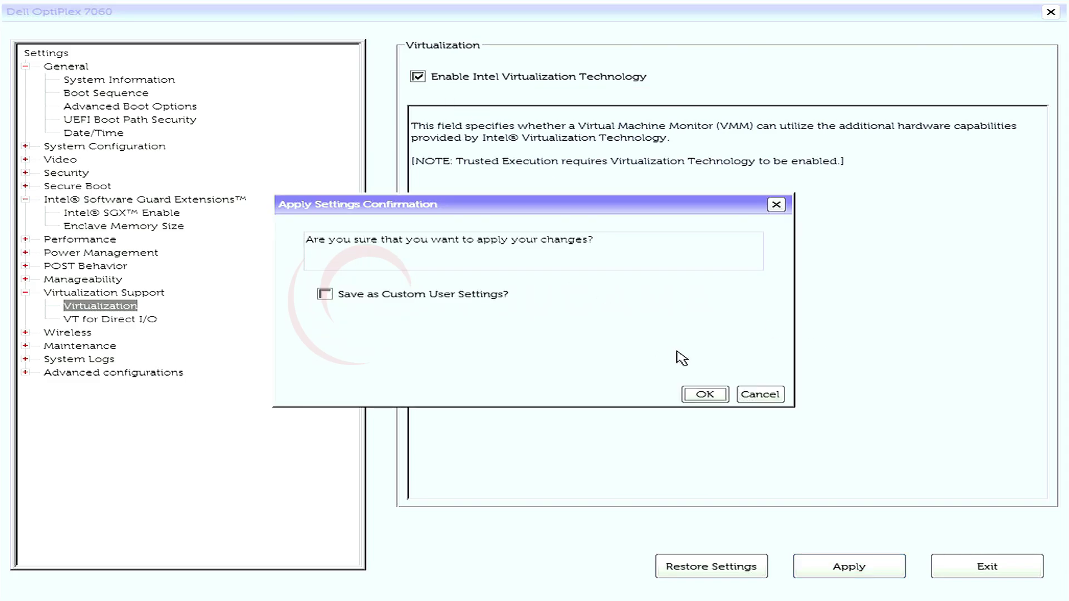
left_click(703, 395)
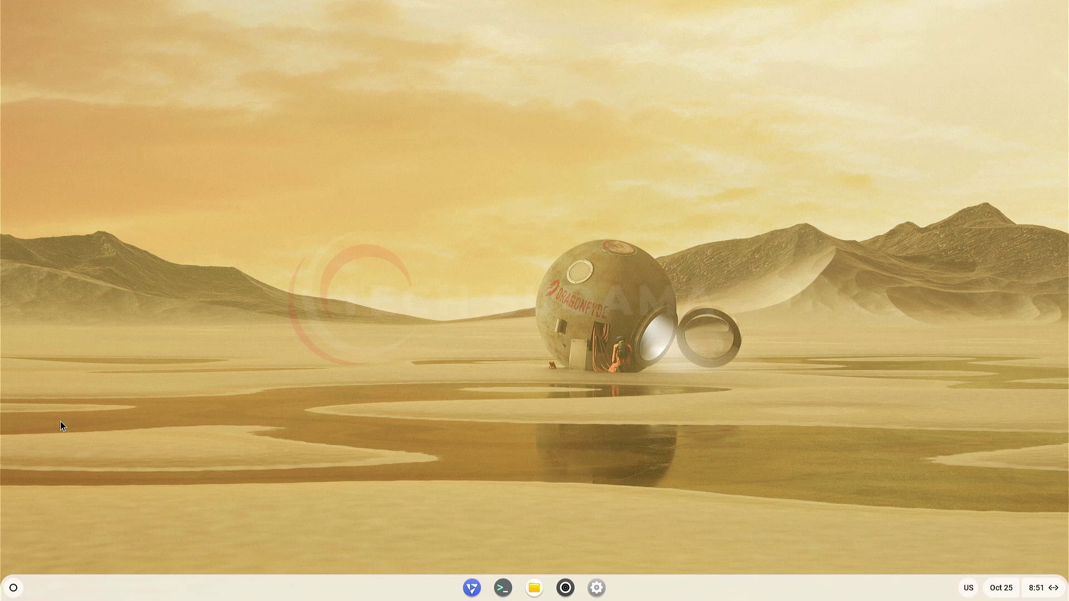
Start the Android app from the launcher, accept the EULA, and activate the subsystem.
left_click(12, 588)
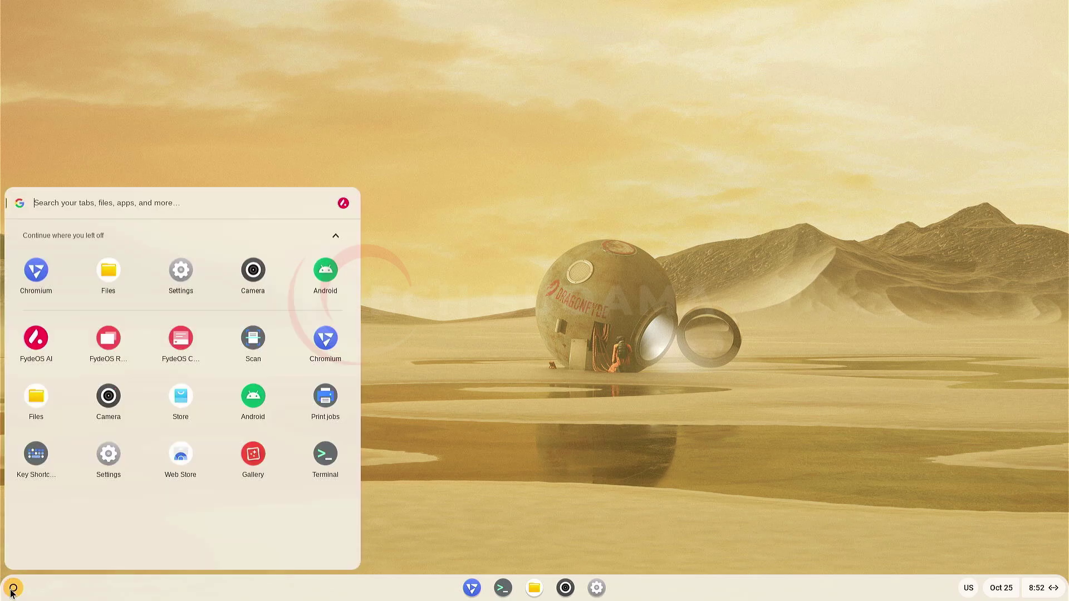
left_click(324, 272)
left_click(422, 377)
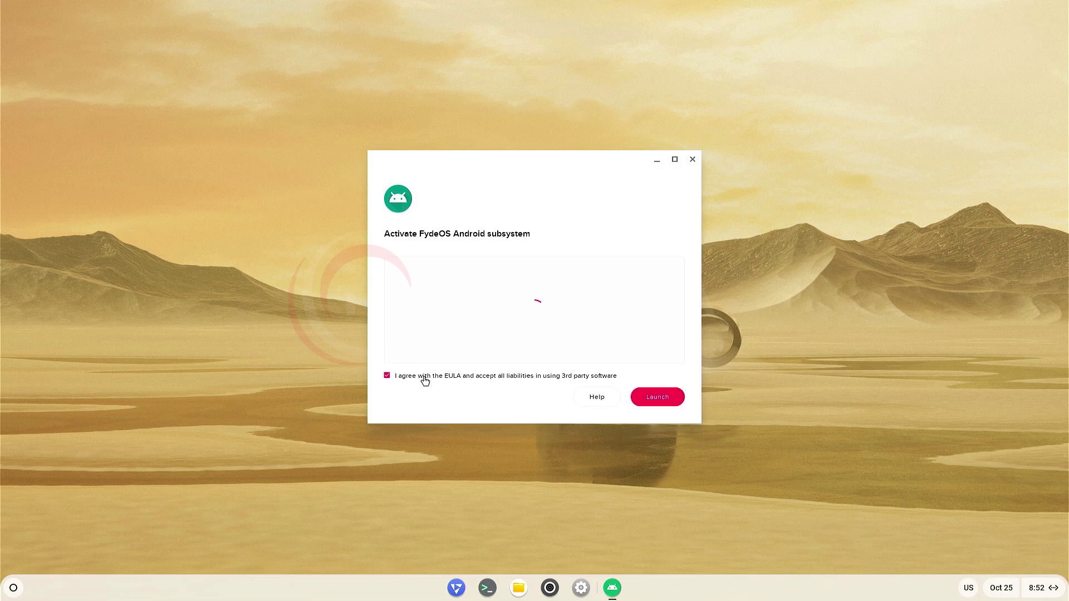
left_click(653, 399)
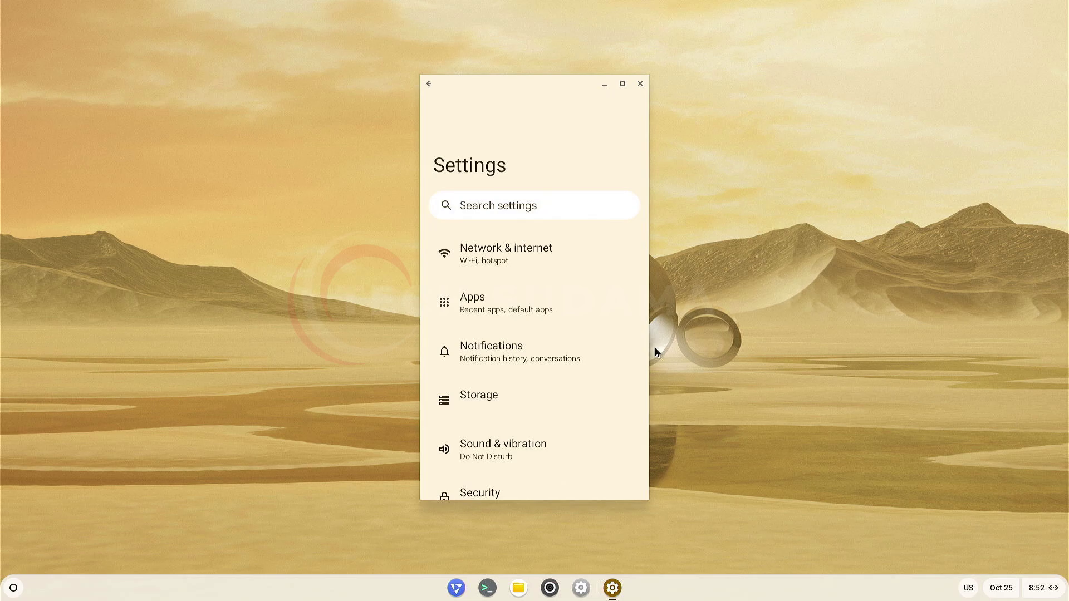
Minimize Android Settings and go to the FydeOS settings section of system Settings.
left_click(605, 85)
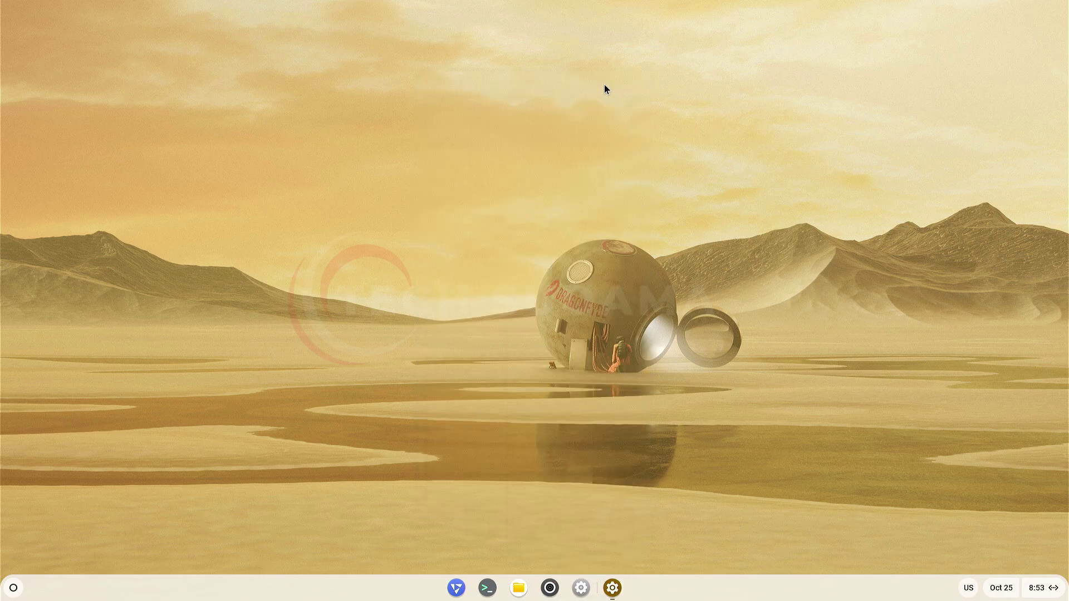
left_click(1037, 588)
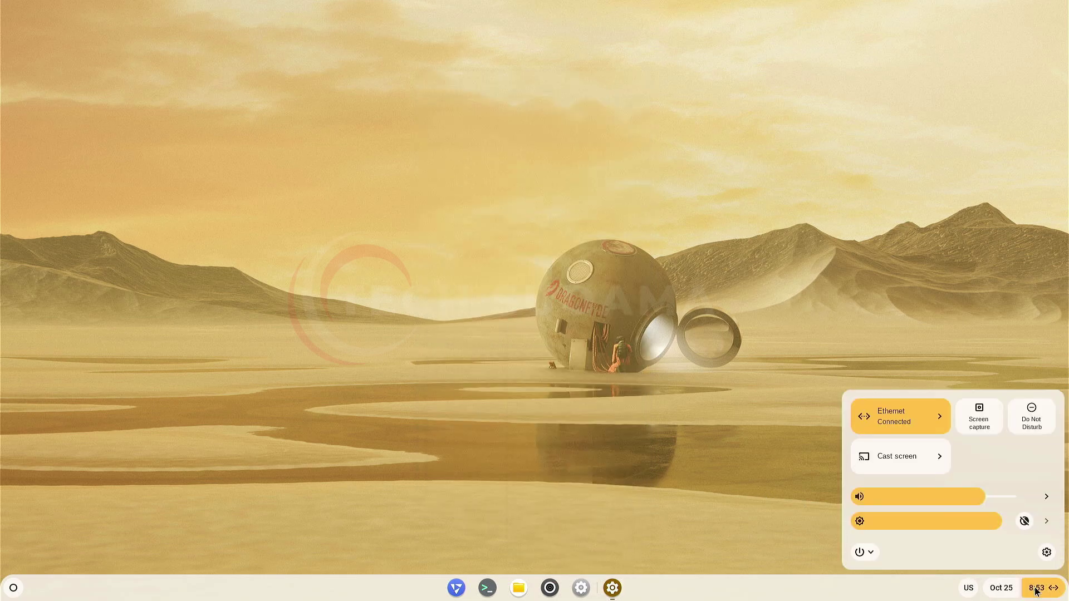
left_click(1047, 552)
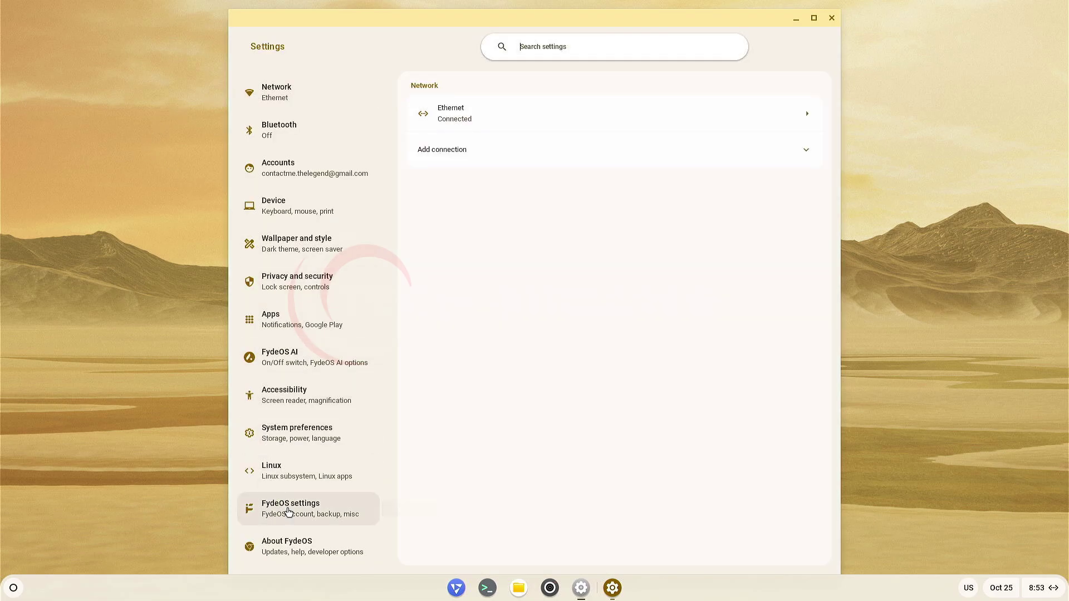
left_click(286, 508)
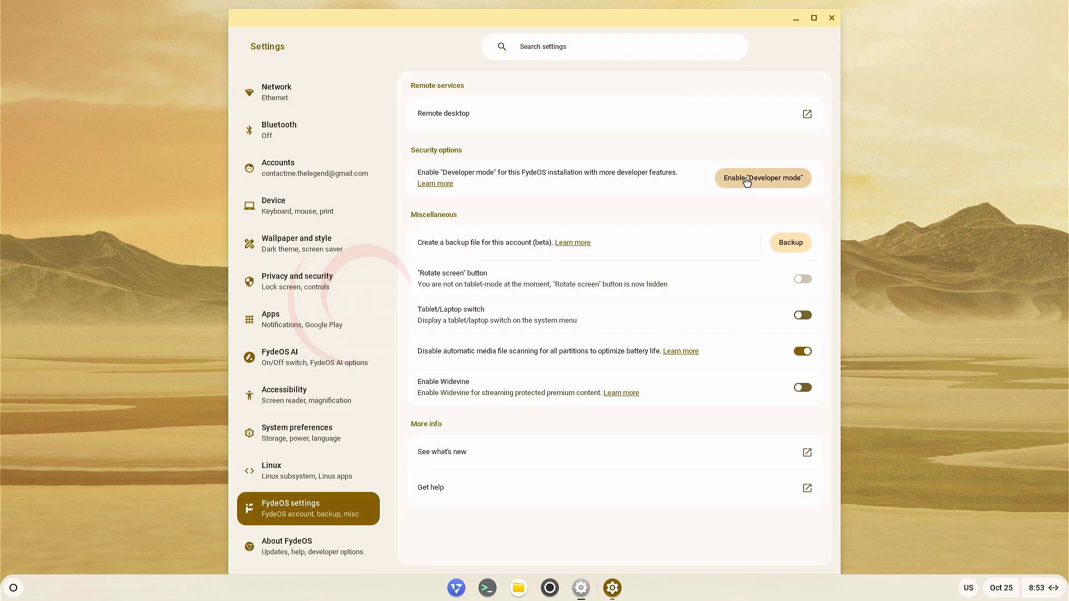
Enable Developer mode, confirm the warning, and restart the device.
left_click(746, 179)
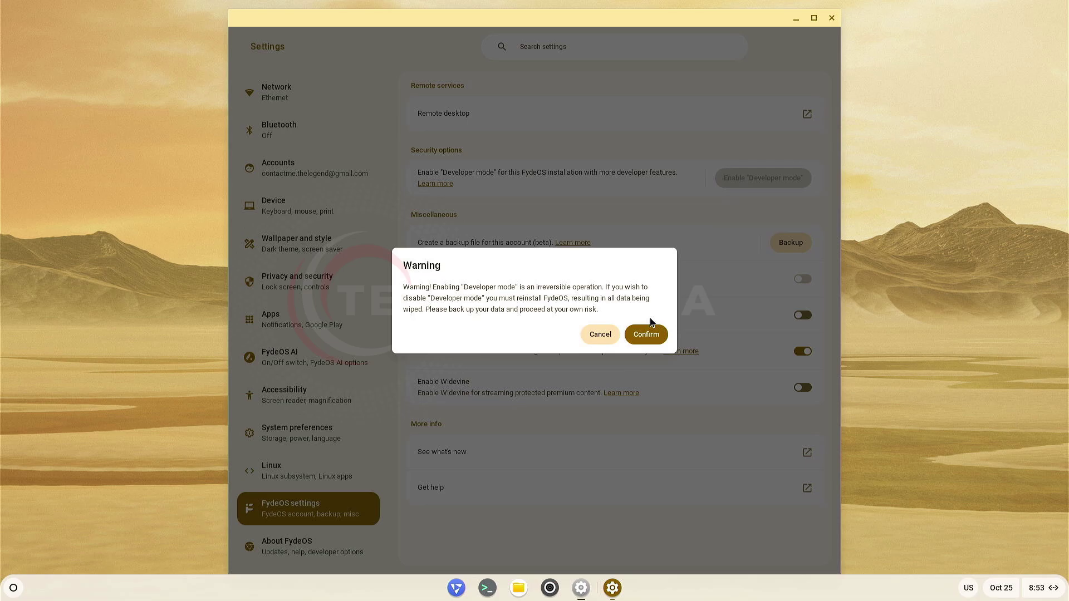
left_click(646, 334)
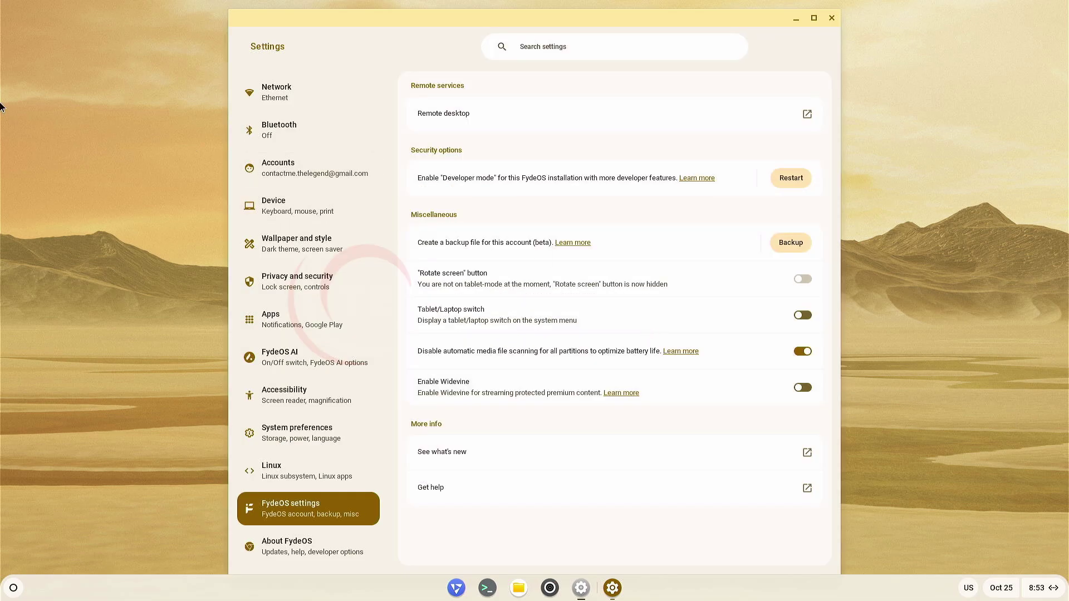
left_click(790, 182)
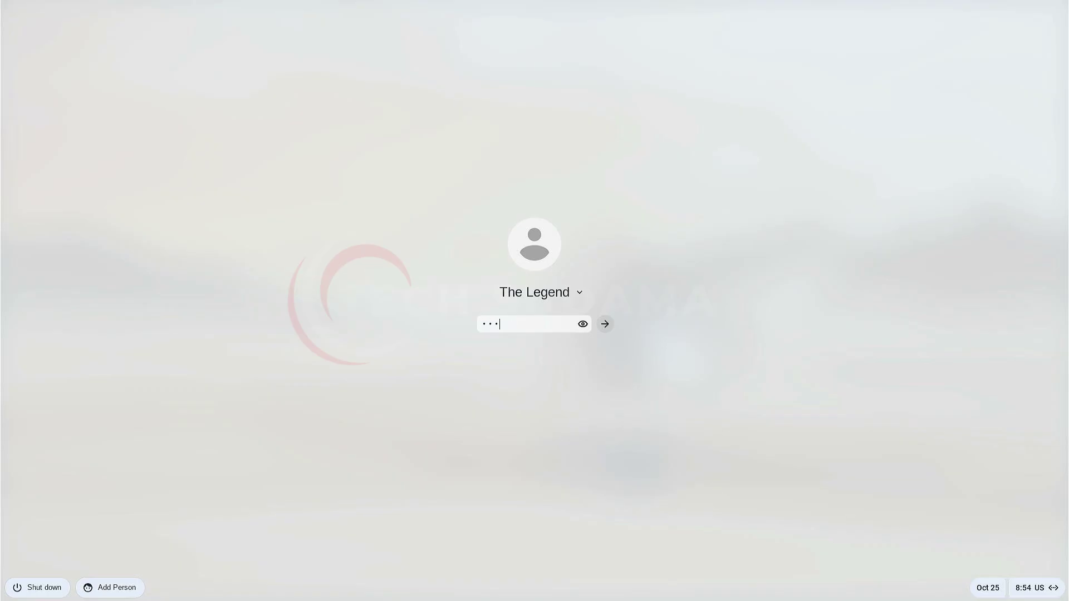
Sign in on the login screen with the account password.
type("••••••••")
key("Return")
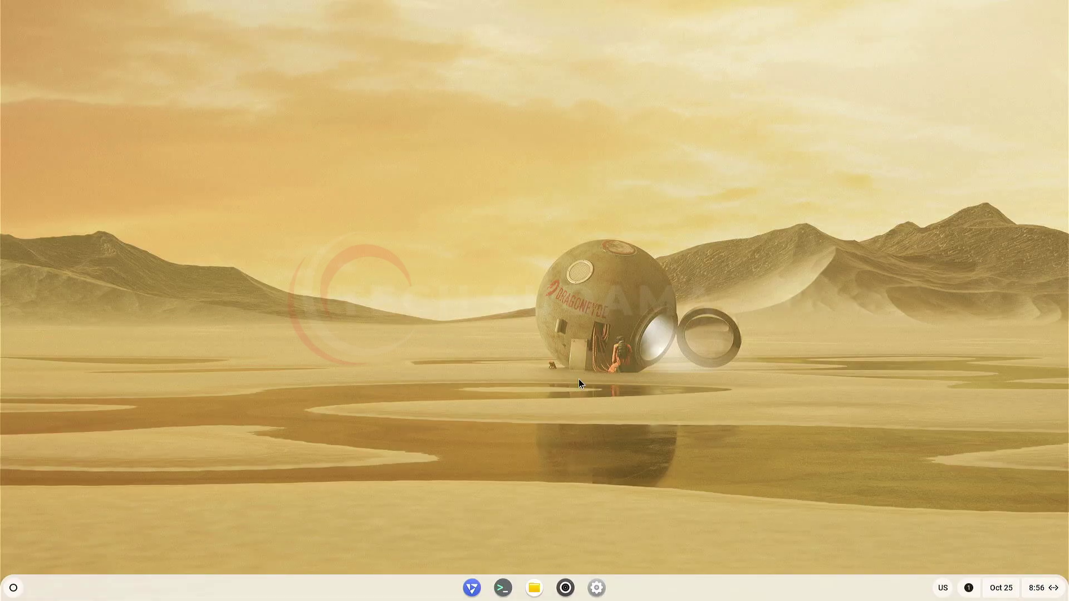
In crosh, enter the bash shell and become root with 'sudo -i'.
key("ctrl+alt+t")
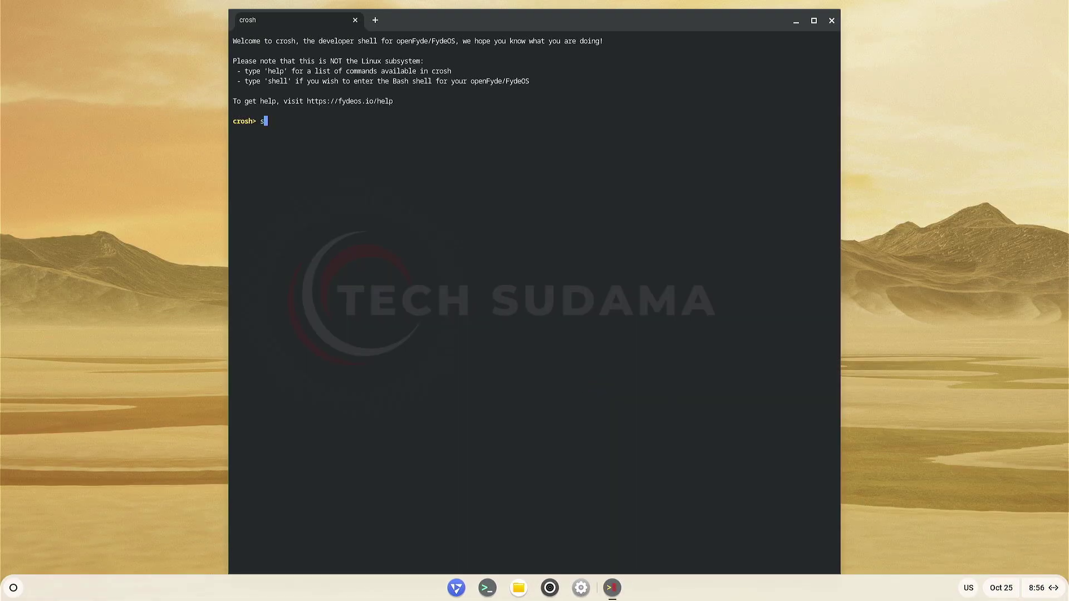
type("shell")
key("Return")
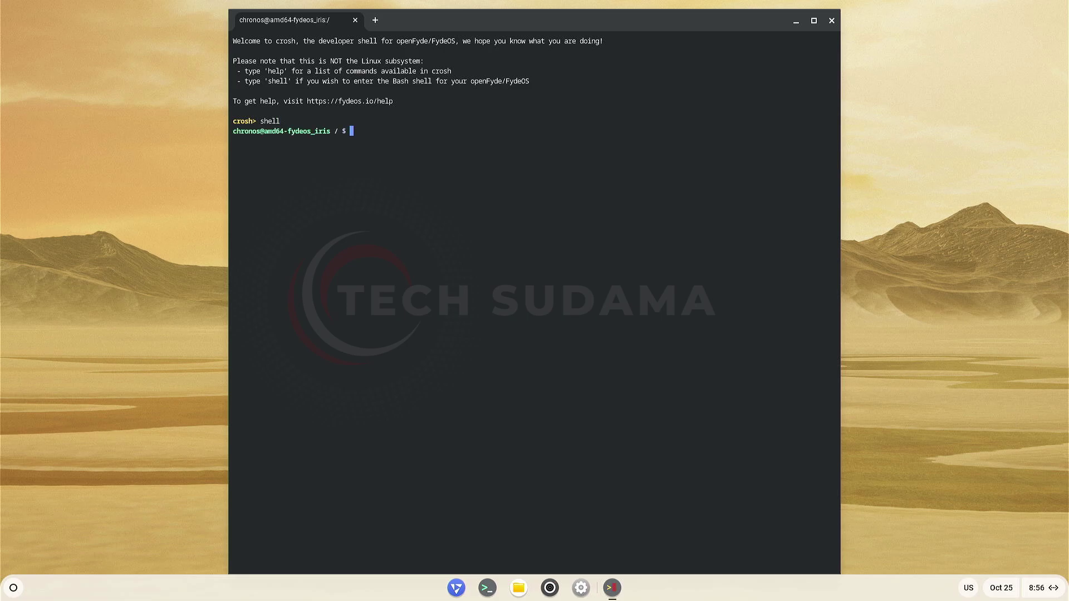
type("sudo -i")
key("Return")
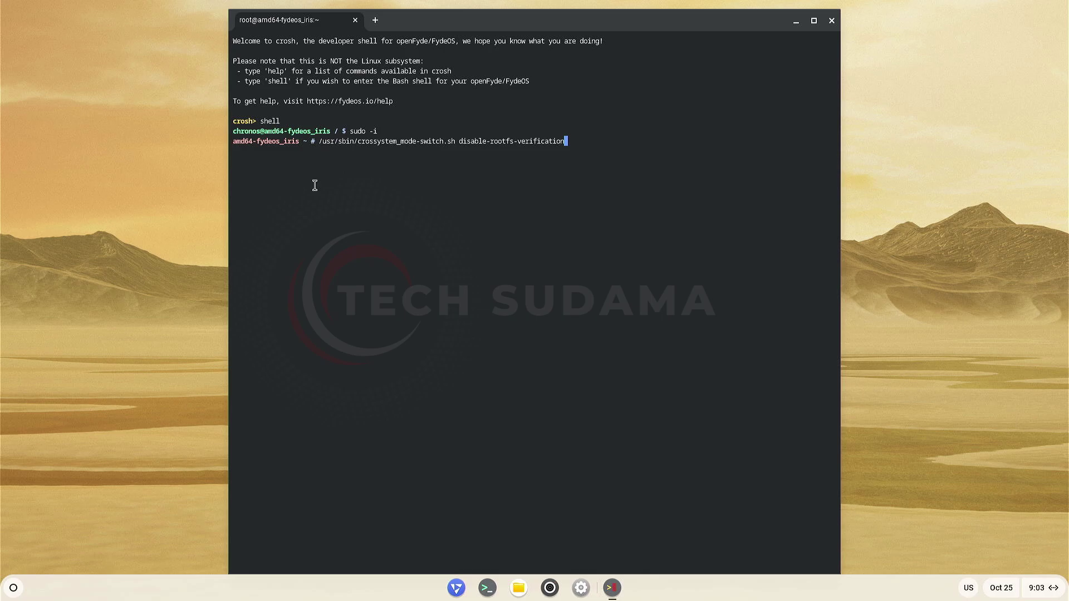
Run crossystem_mode-switch.sh disable-rootfs-verification and answer 'y' to reboot now.
key("Return")
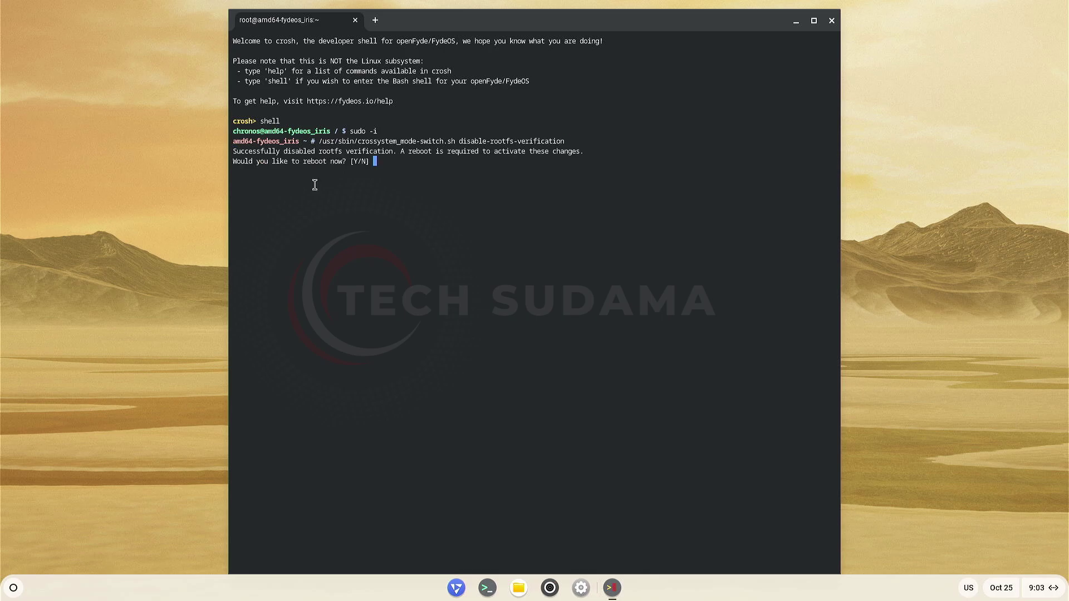
type("y")
key("Return")
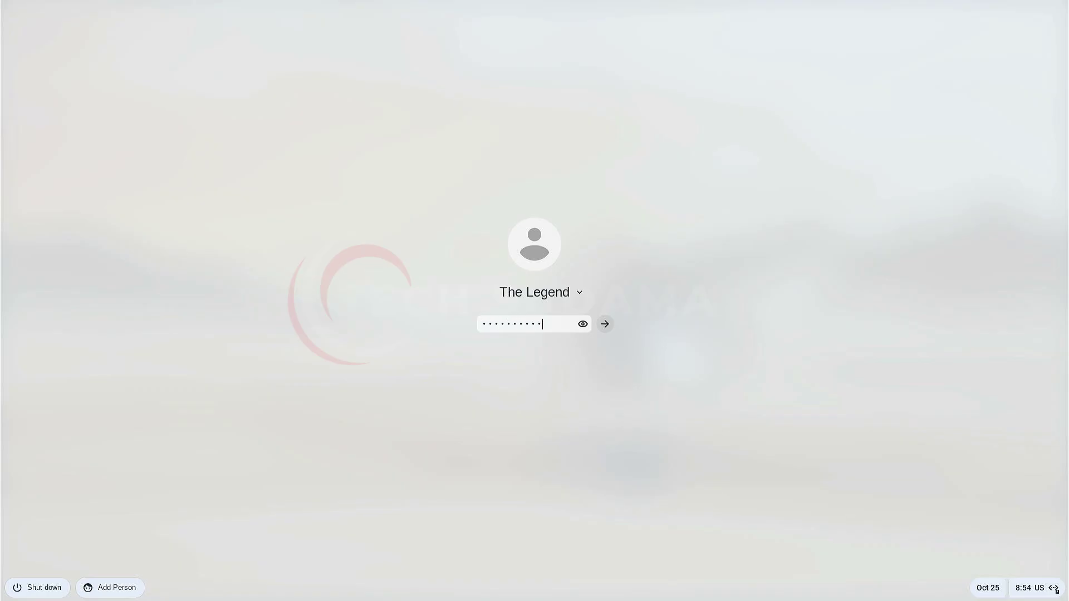
Enter the account password to sign back in after the reboot.
type("••••••••")
key("Return")
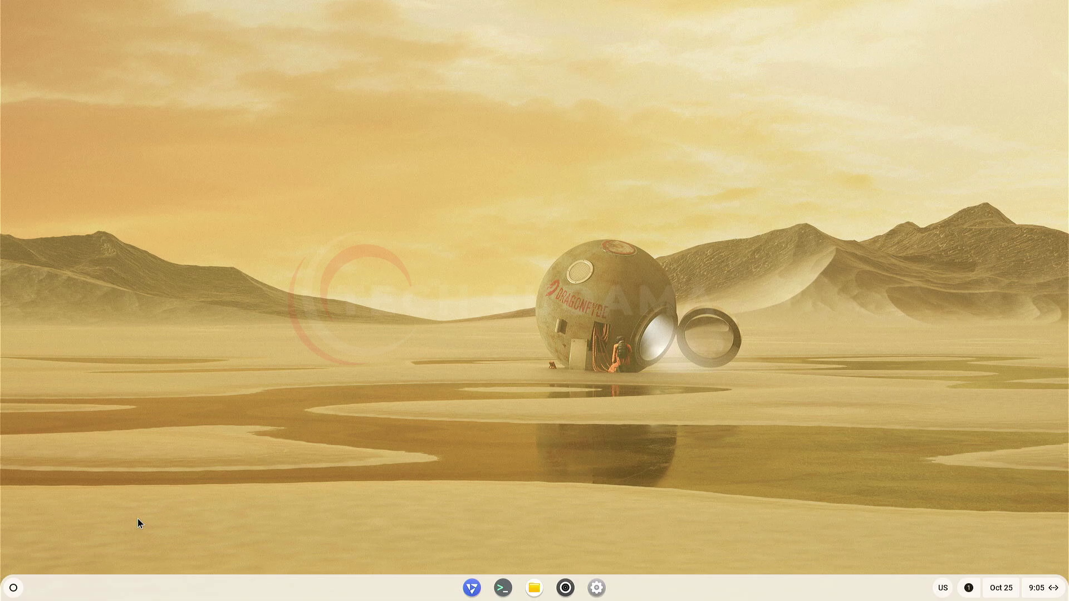
Add Configure Open GApps from the FydeOS App Store, approving its permissions.
left_click(13, 589)
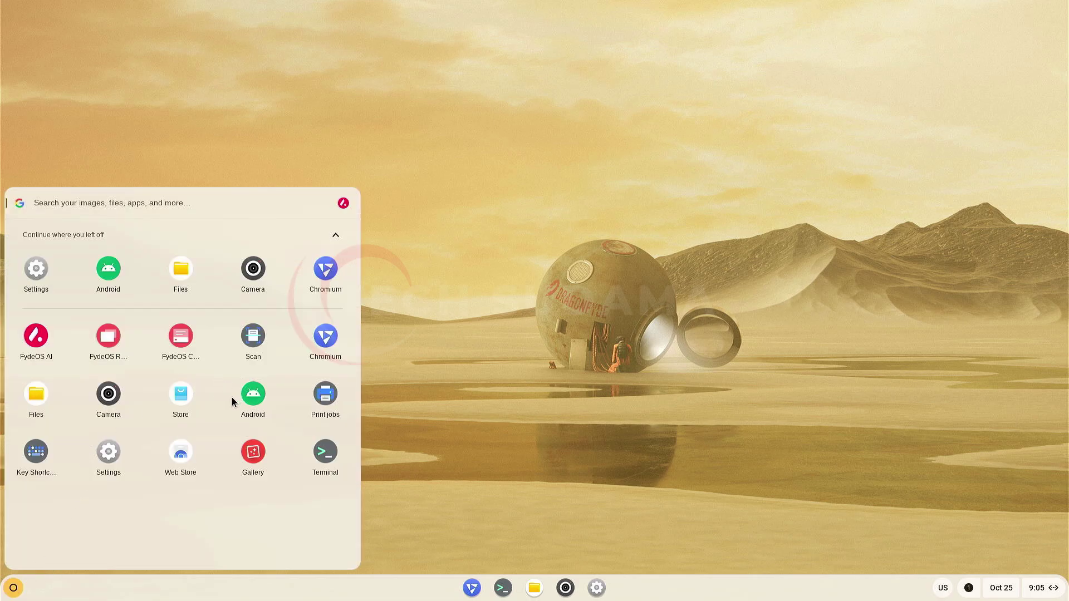
left_click(181, 397)
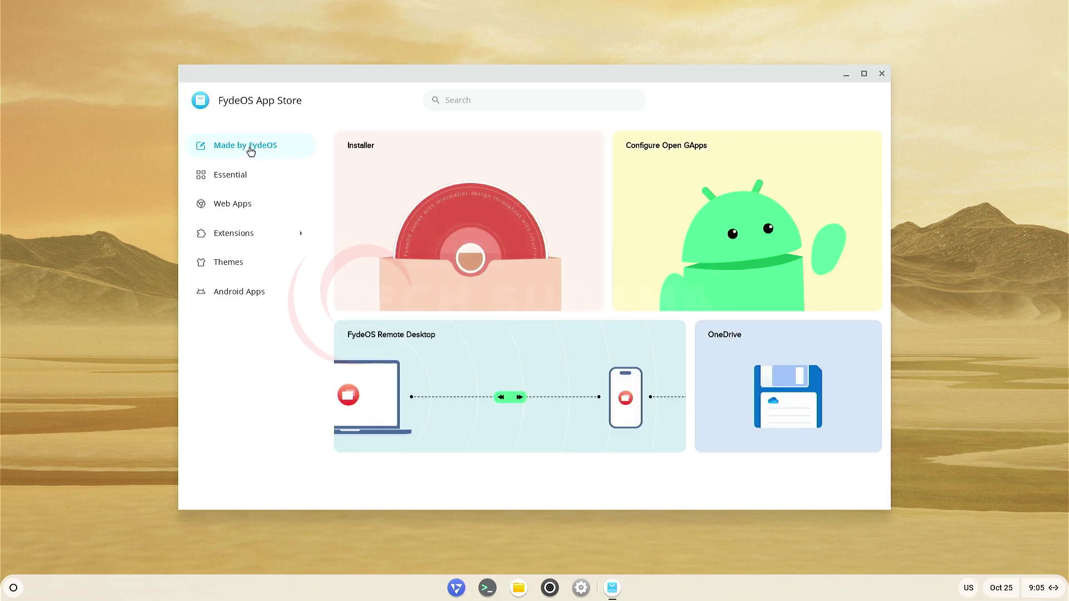
left_click(689, 178)
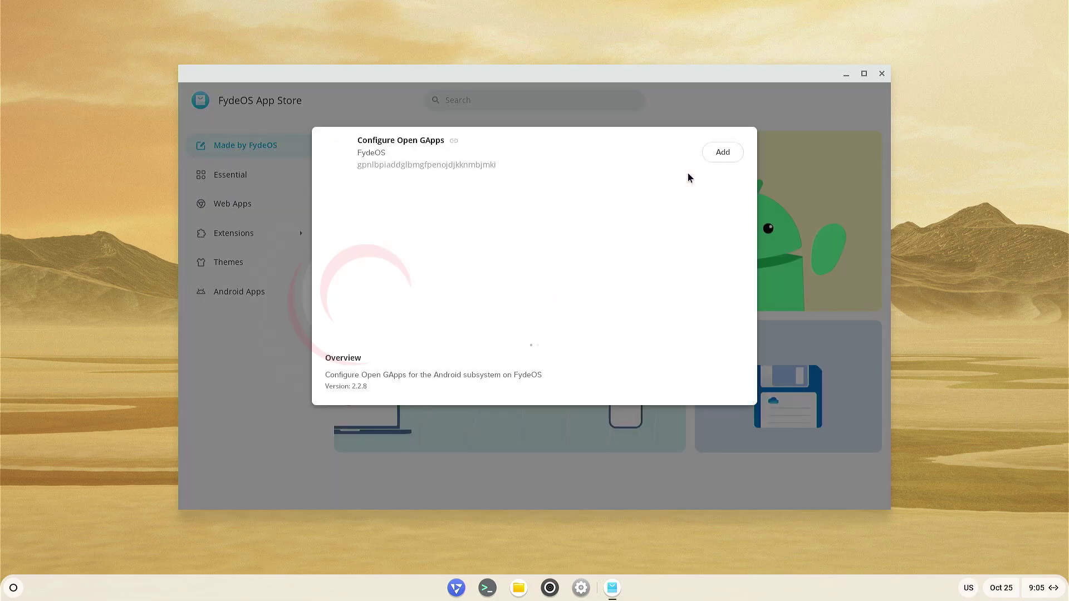
left_click(723, 154)
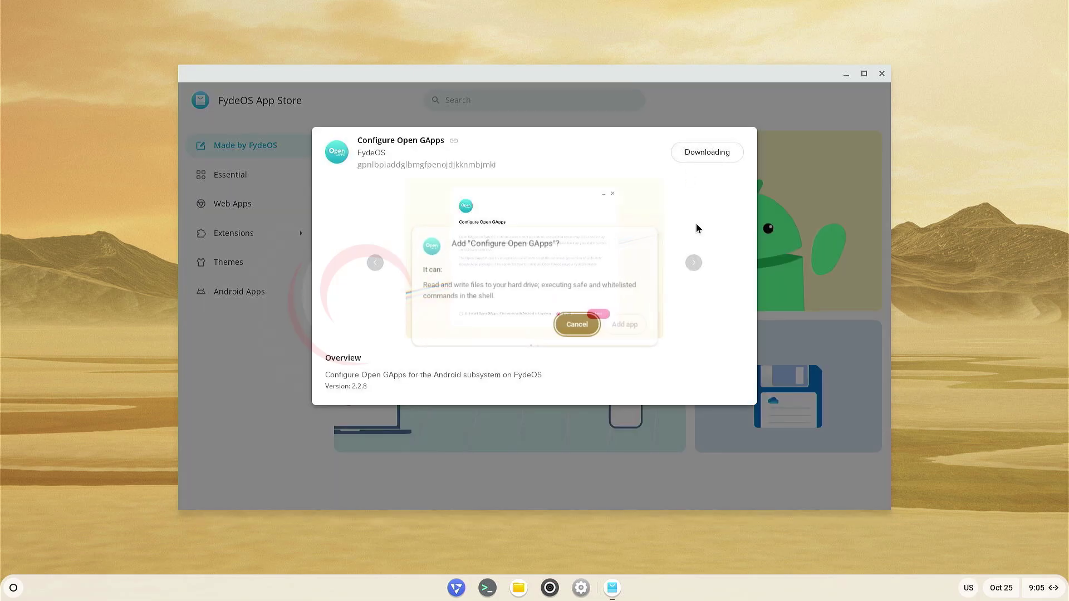
left_click(629, 325)
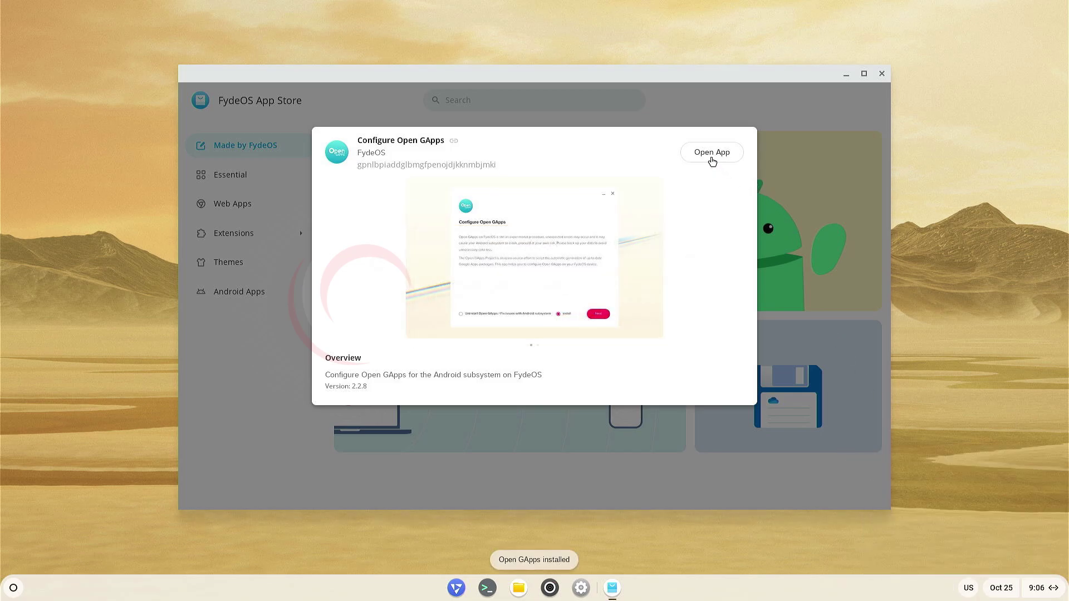
Run Configure Open GApps: accept the EULA, install Open GApps, and reboot now.
left_click(712, 153)
left_click(405, 381)
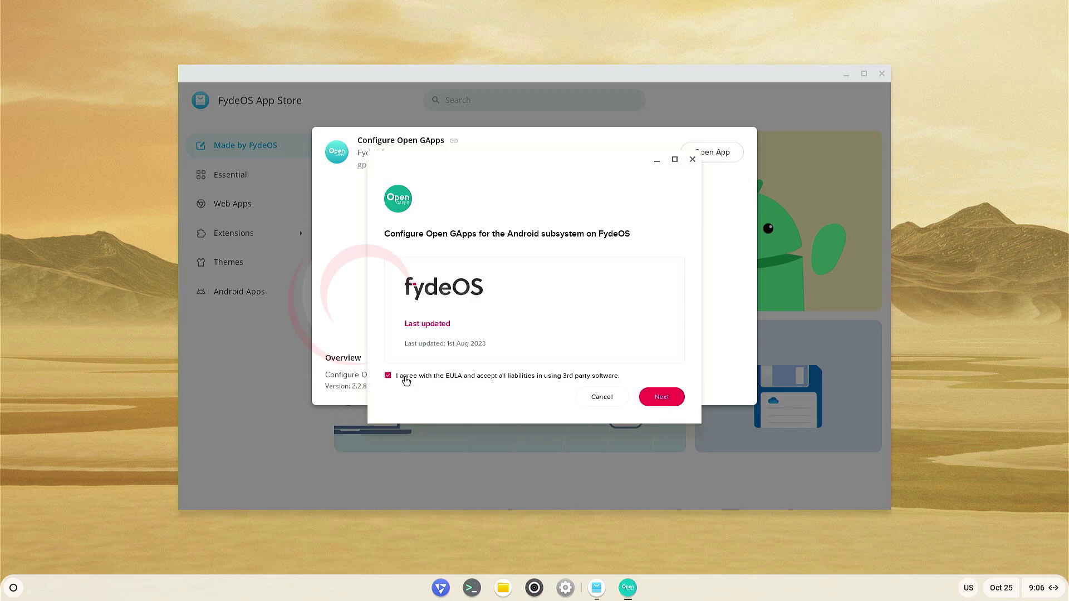
left_click(661, 397)
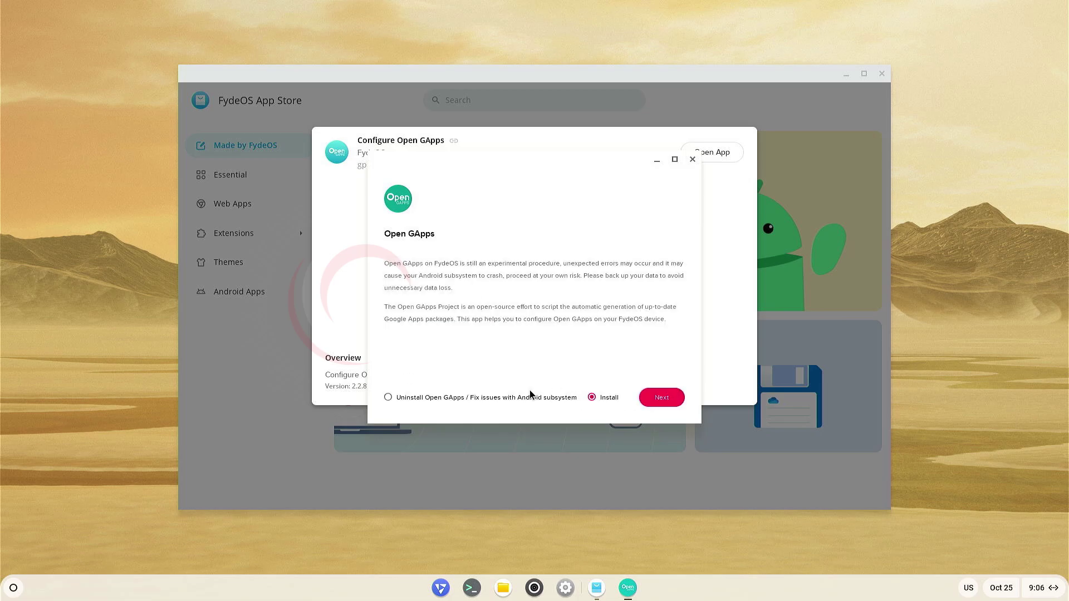
left_click(657, 398)
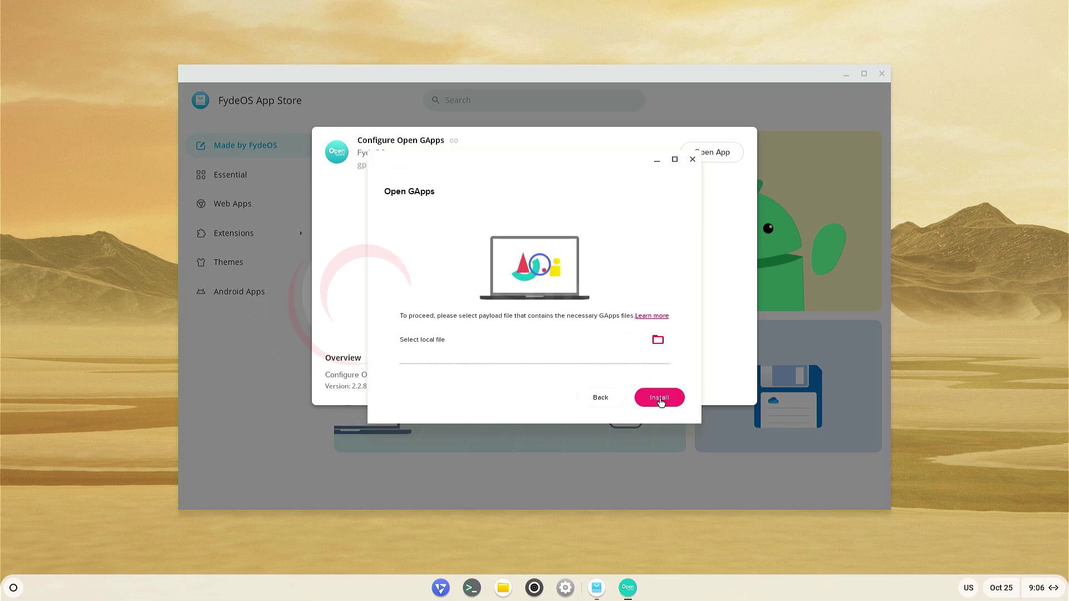
left_click(660, 398)
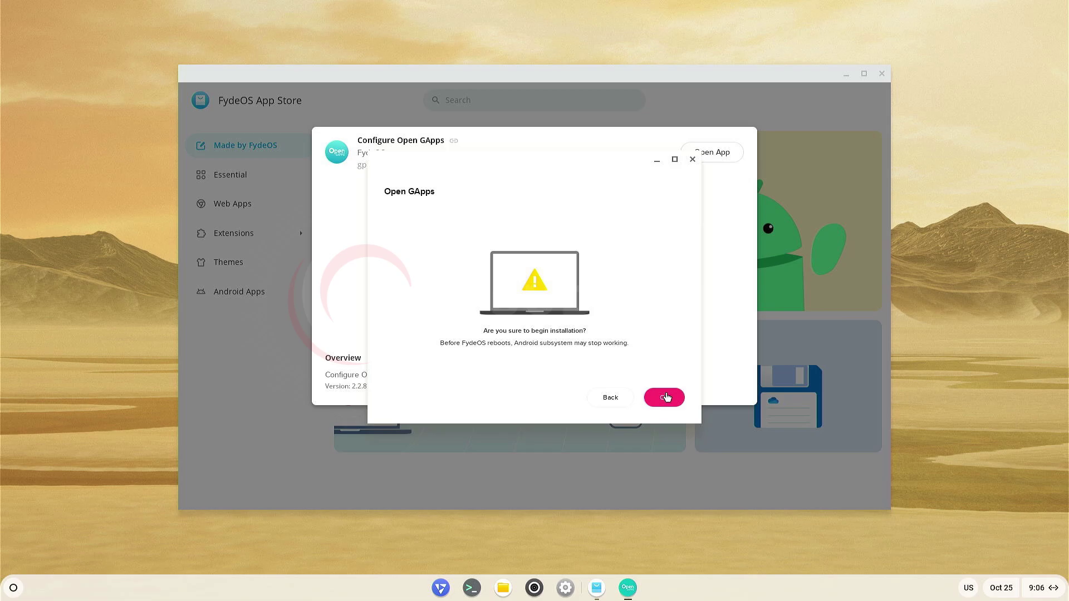
left_click(666, 397)
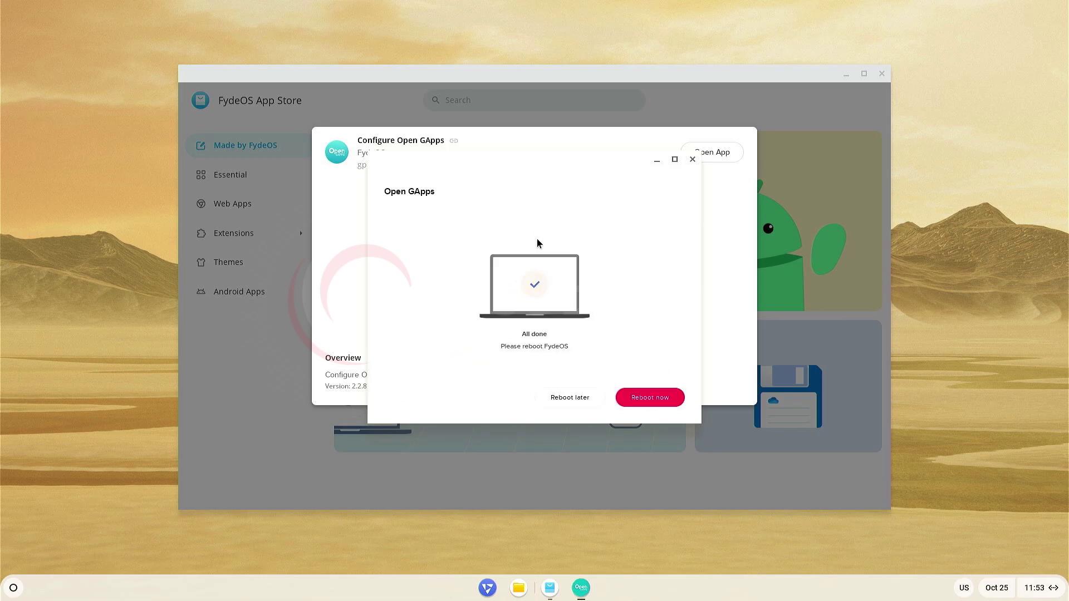
left_click(643, 399)
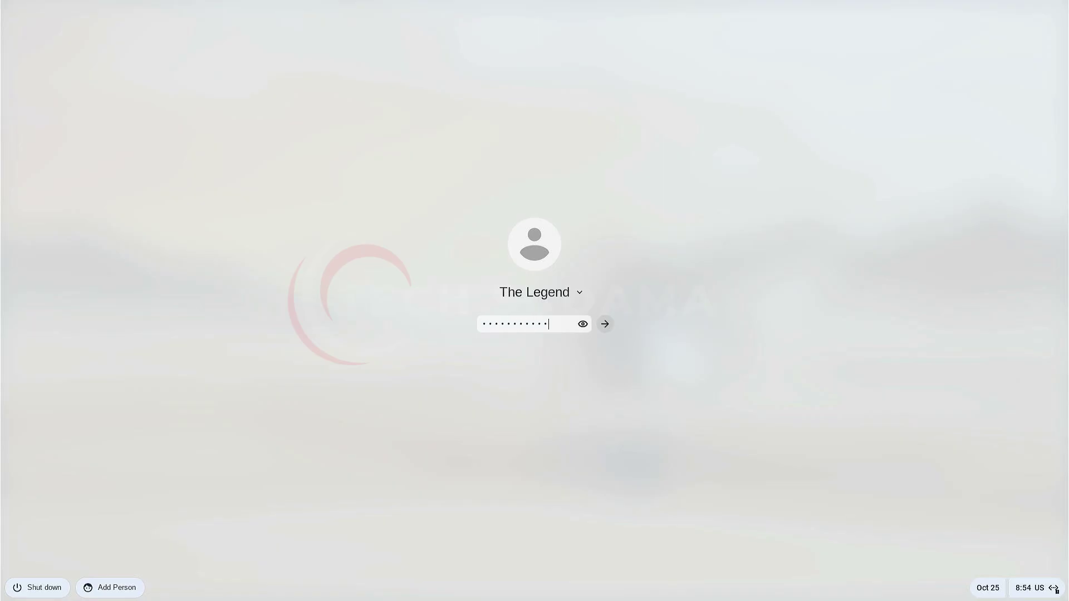
Submit the entered account password to sign in again.
key("Return")
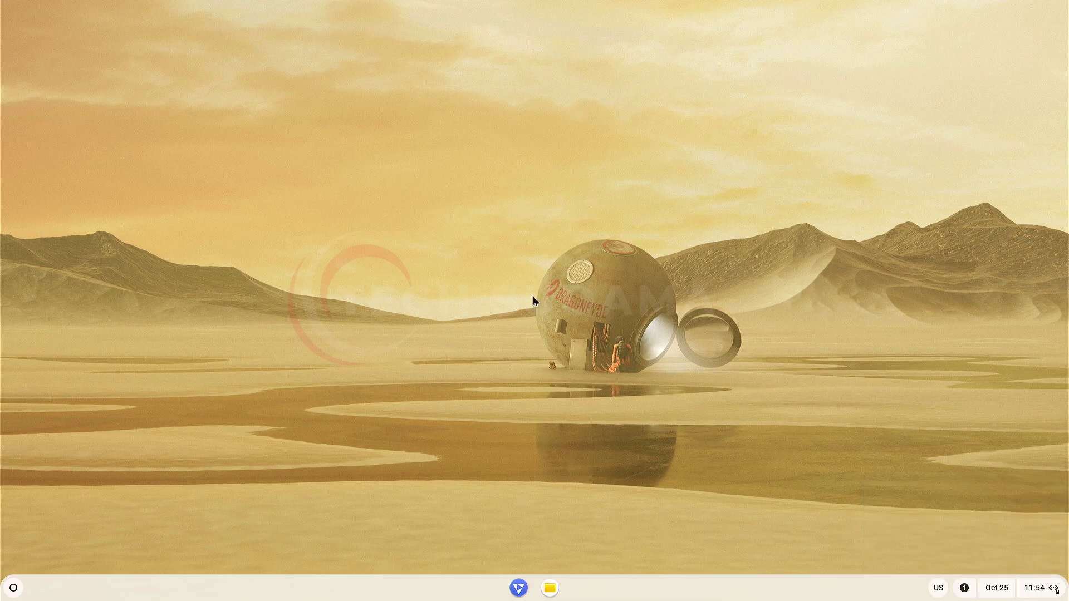
Launch the Play Store from the launcher, sign in, and scroll through the For you apps page.
key("super")
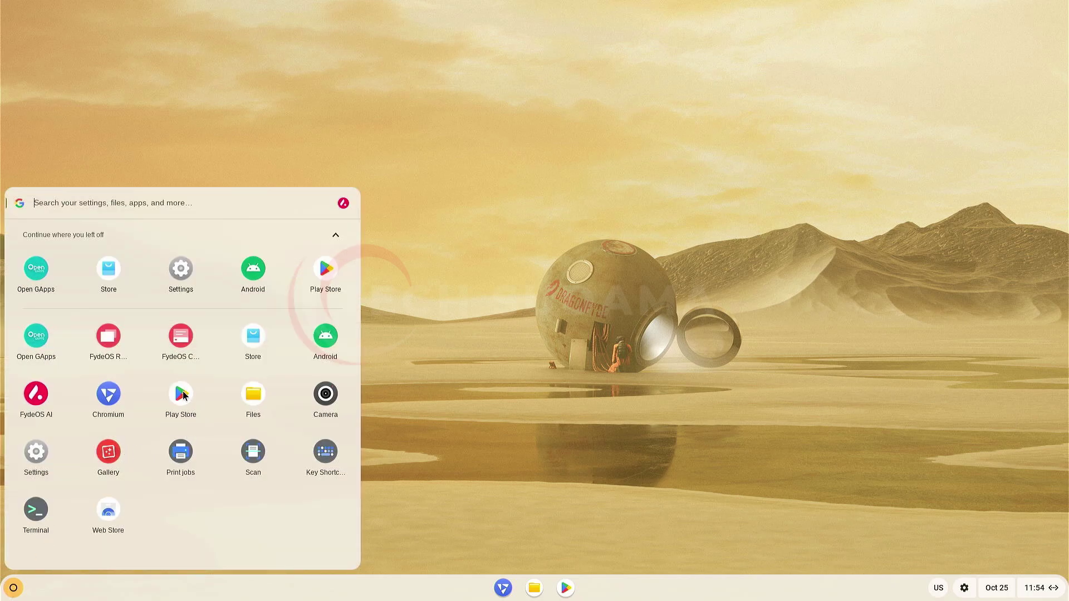
left_click(182, 394)
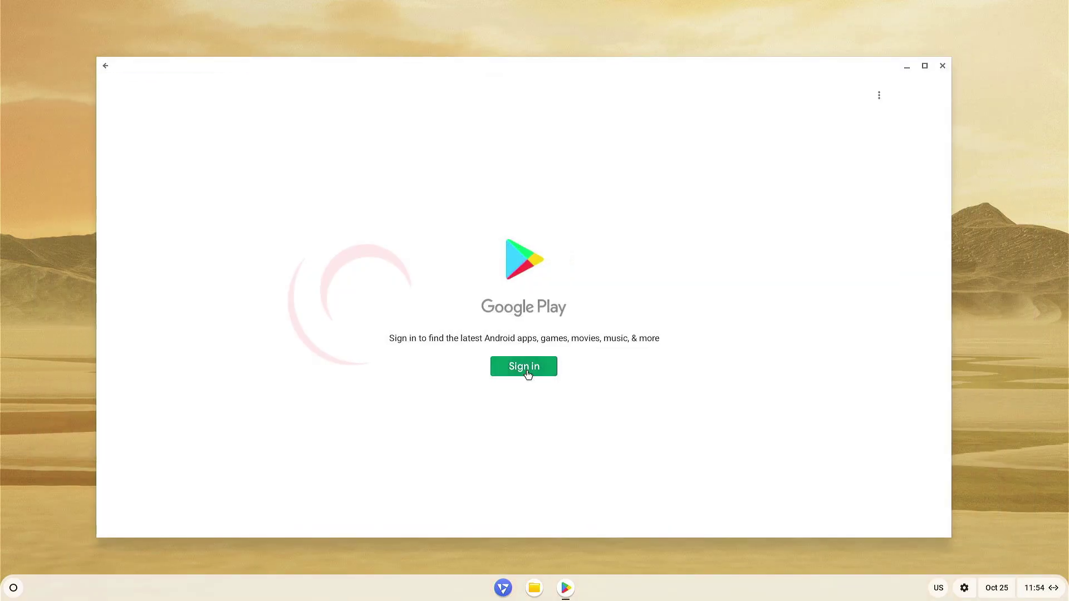
left_click(527, 369)
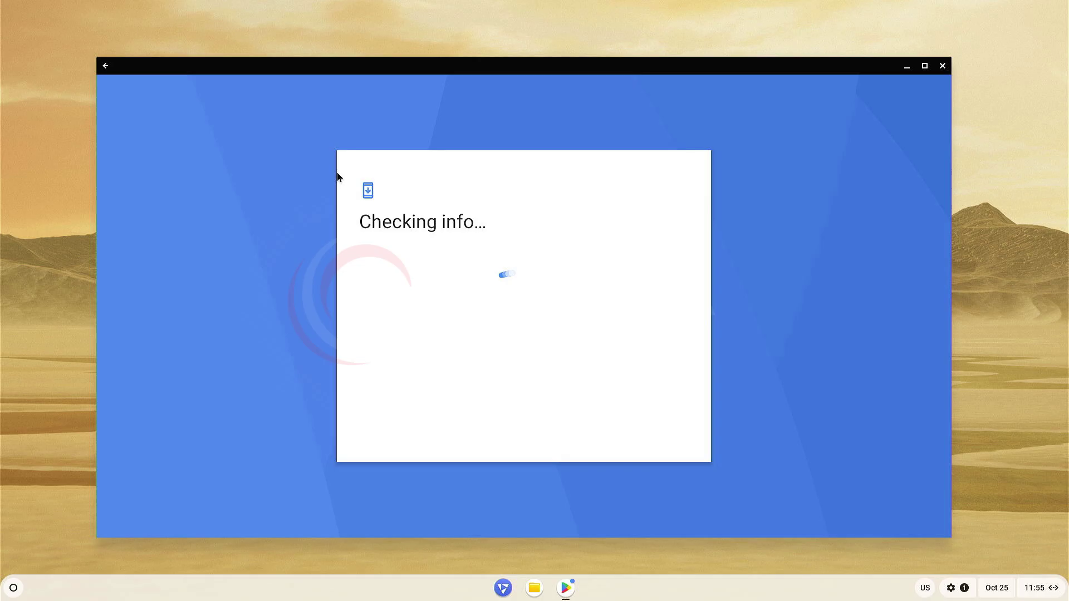
scroll(741, 305, "down", 5)
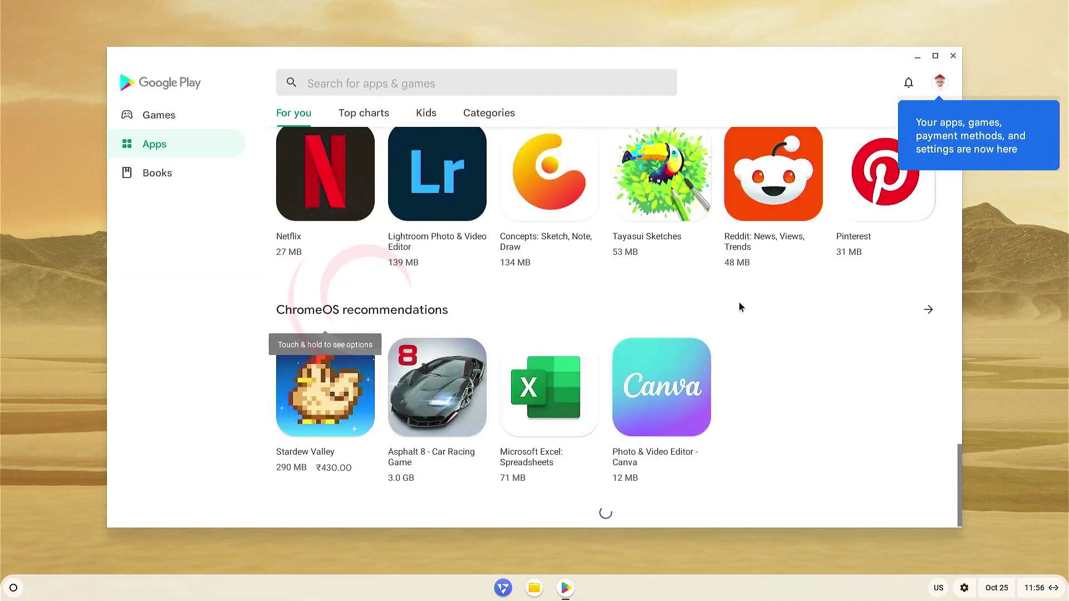
scroll(740, 302, "up", 2)
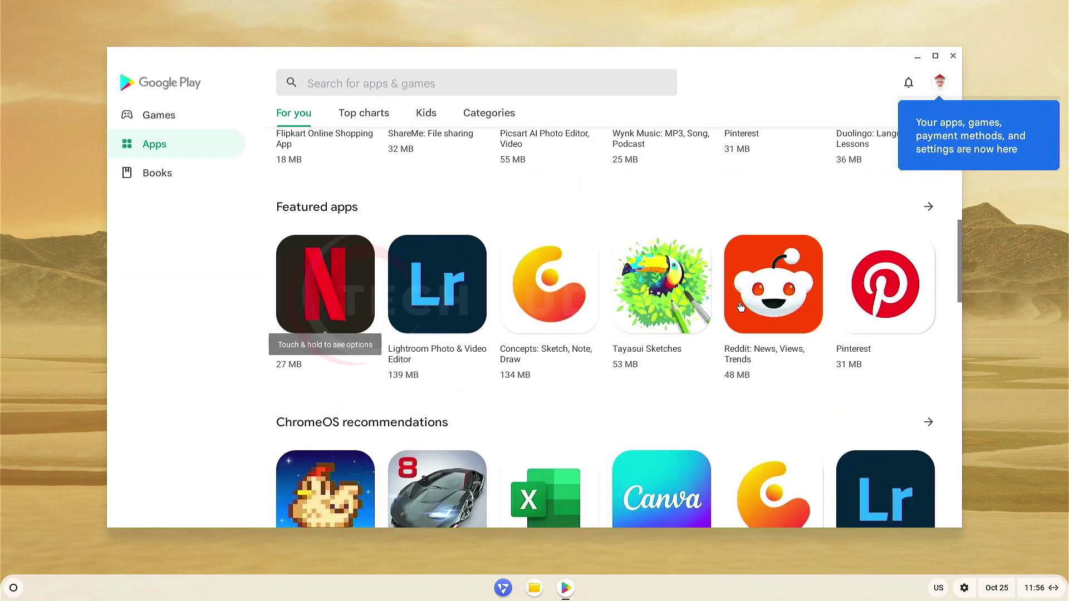